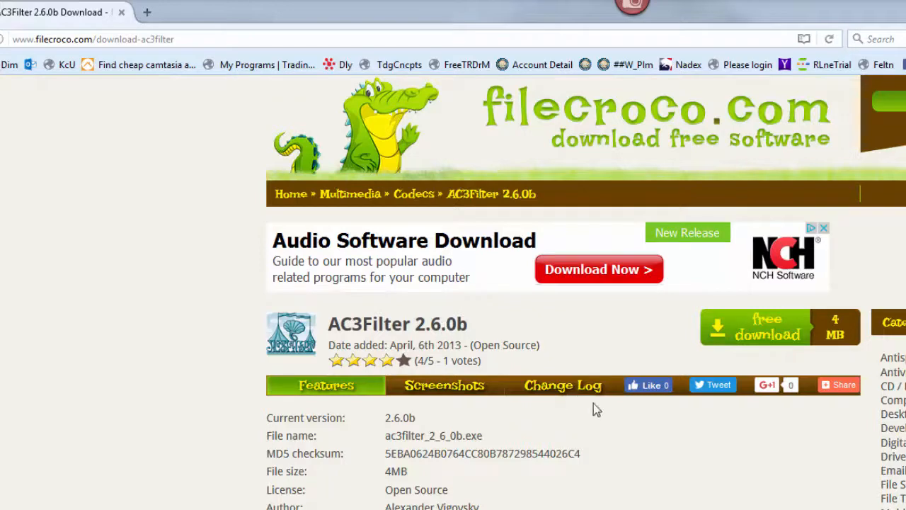
scroll(598, 409, down, 2)
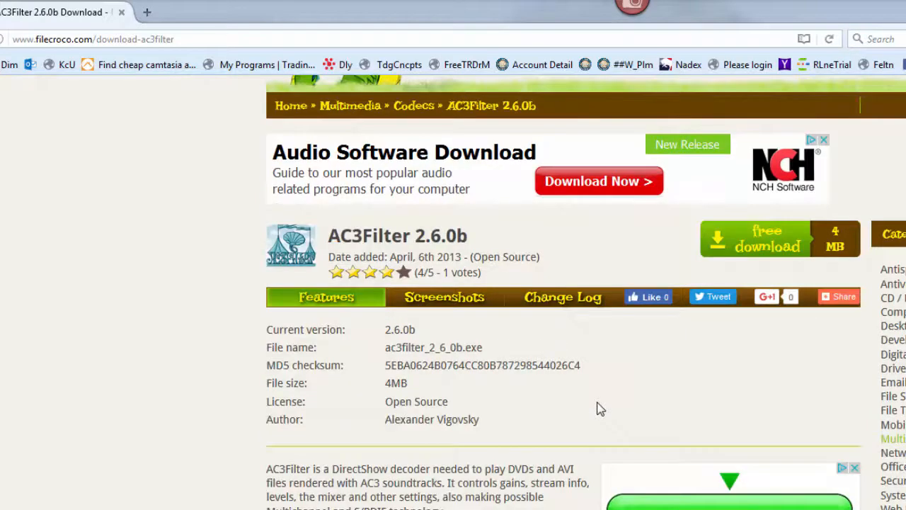
scroll(598, 409, down, 2)
scroll(352, 499, down, 4)
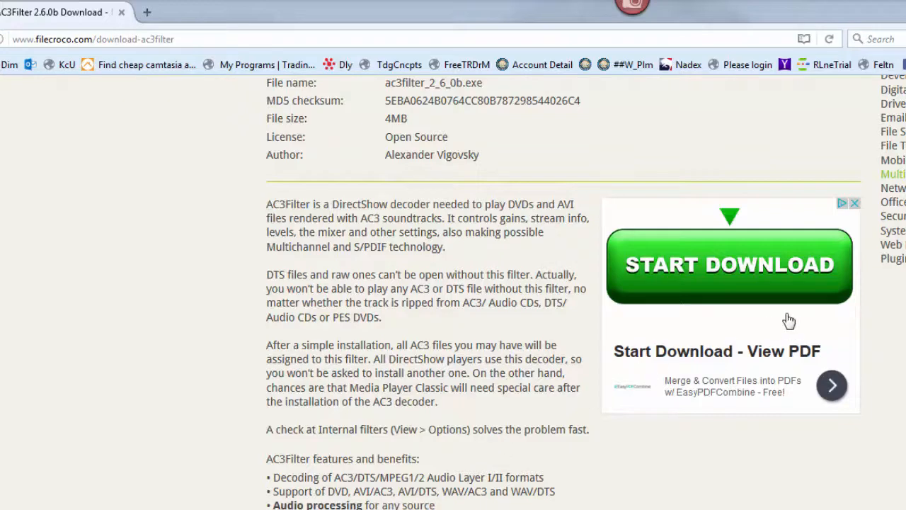
scroll(789, 320, up, 5)
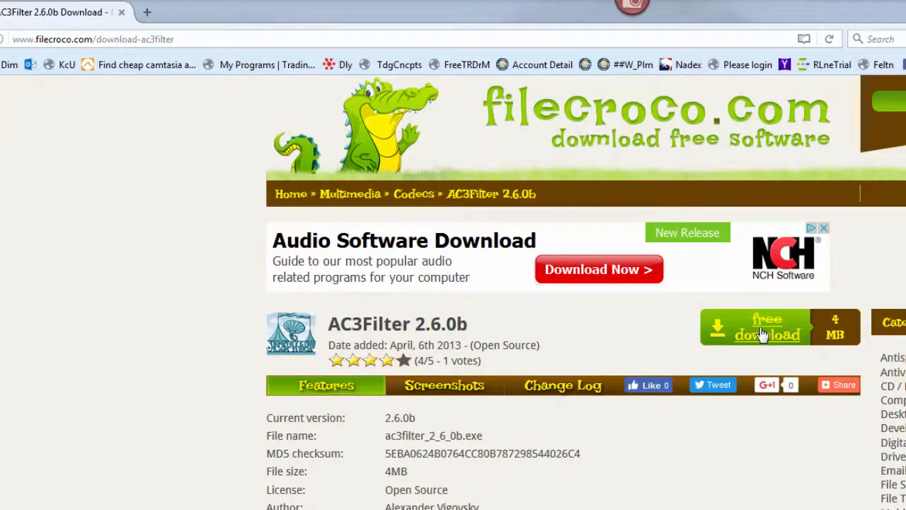
Download the AC3Filter 2.6.0b installer, save it, and launch it from Downloads.
click(763, 335)
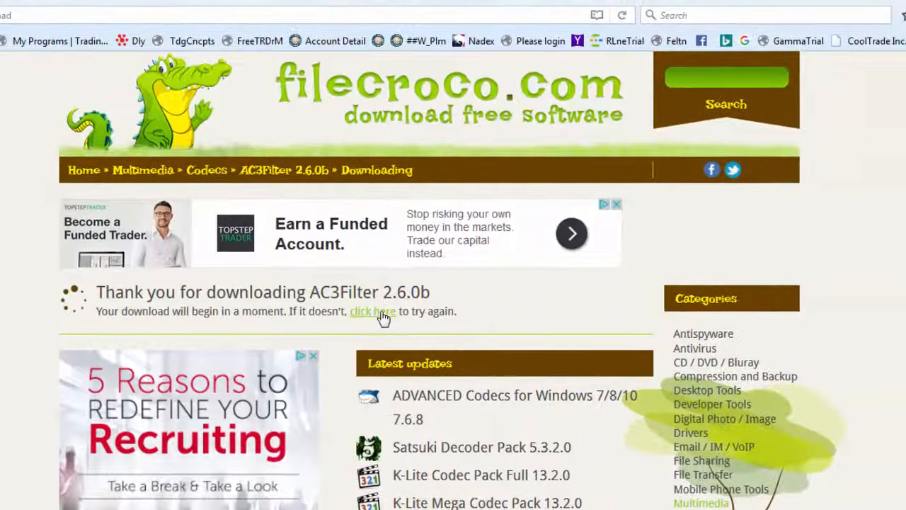
click(383, 318)
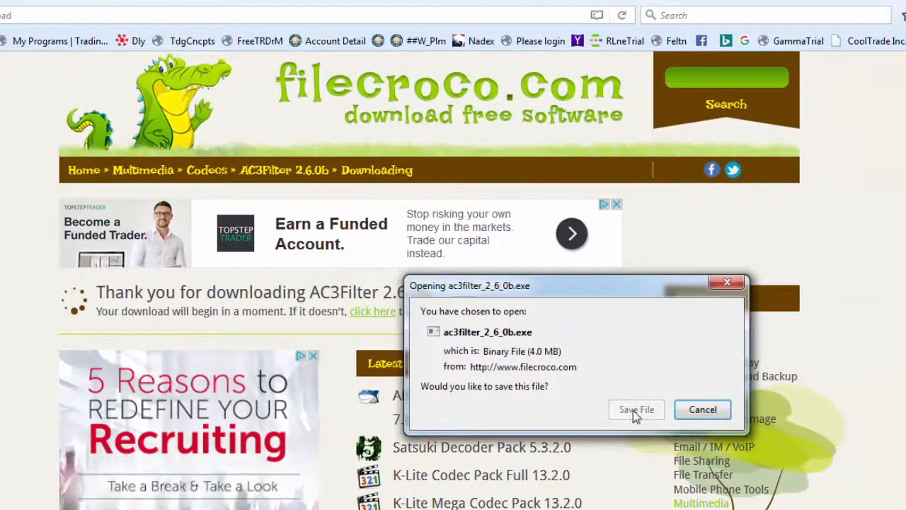
key(Return)
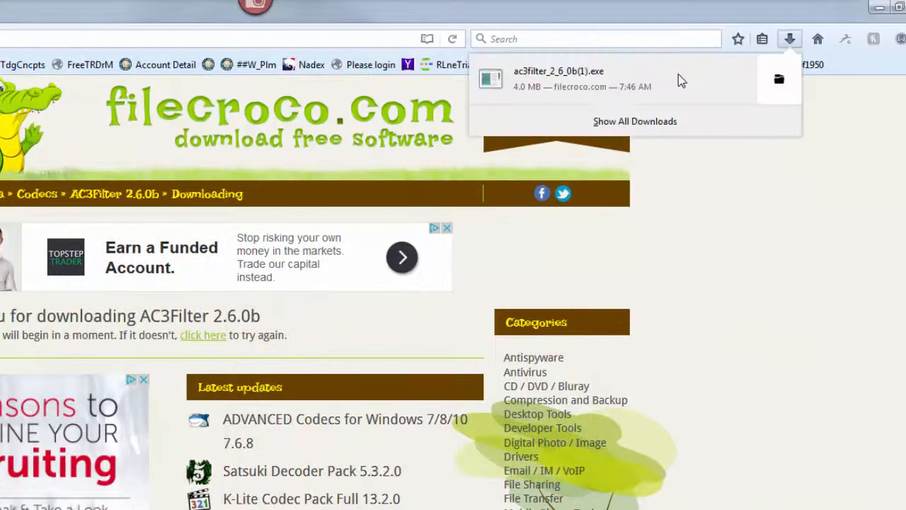
click(679, 80)
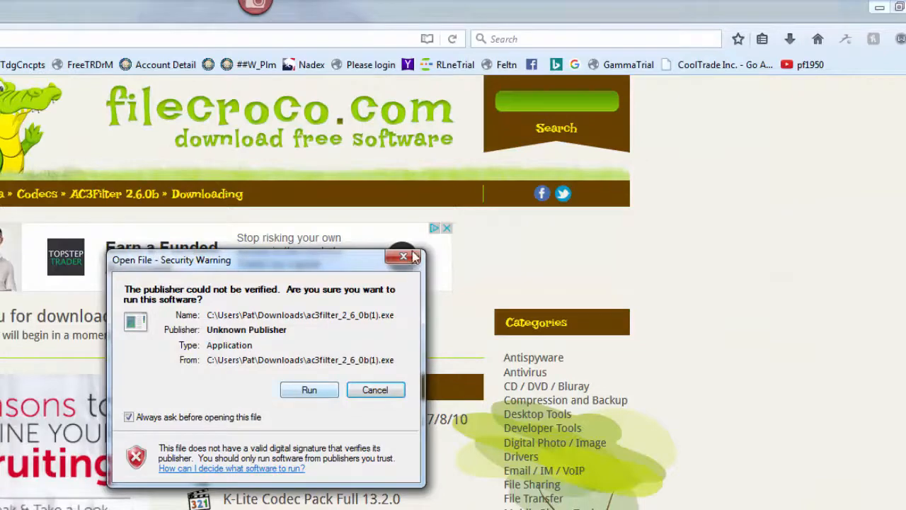
Run the installer in English, accept the license and keep the default install location.
click(310, 390)
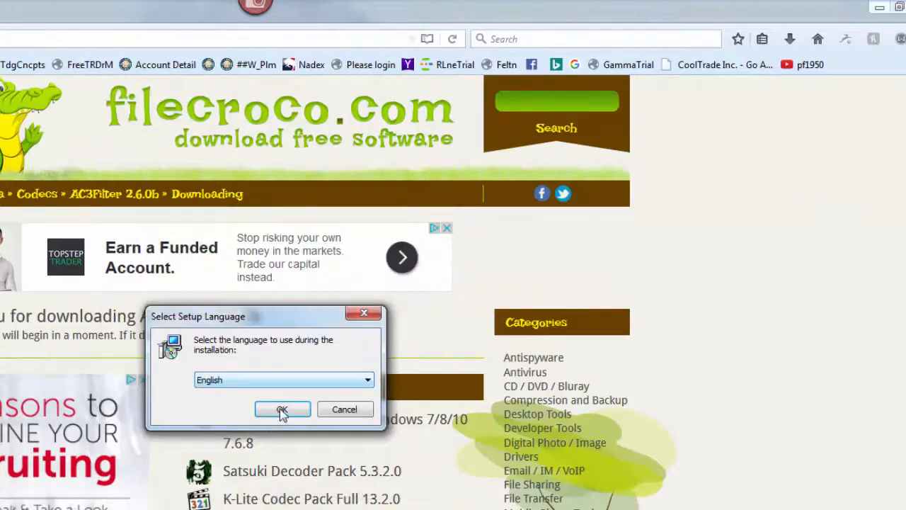
click(282, 410)
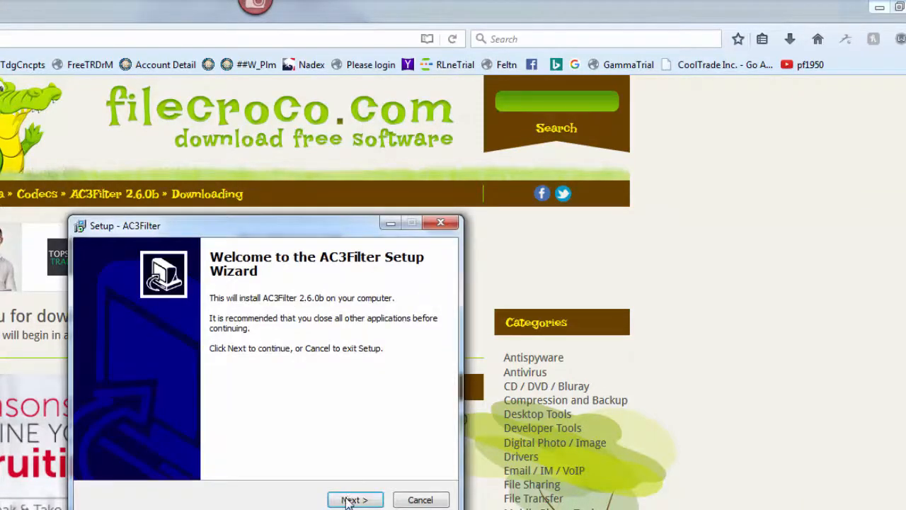
click(354, 500)
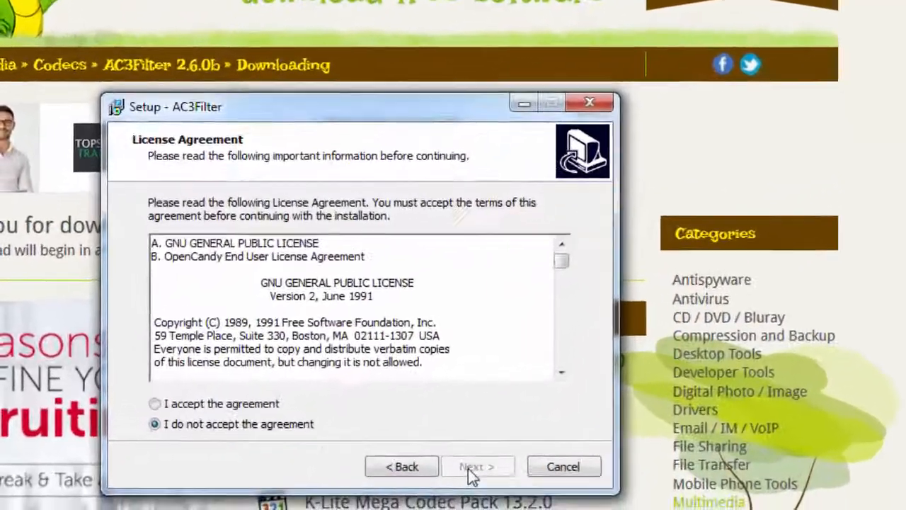
key(alt+a)
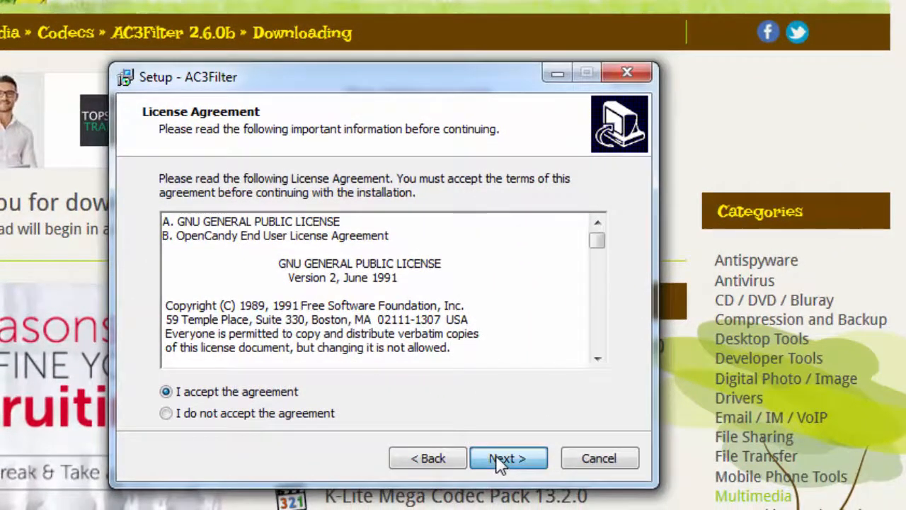
click(499, 459)
click(501, 460)
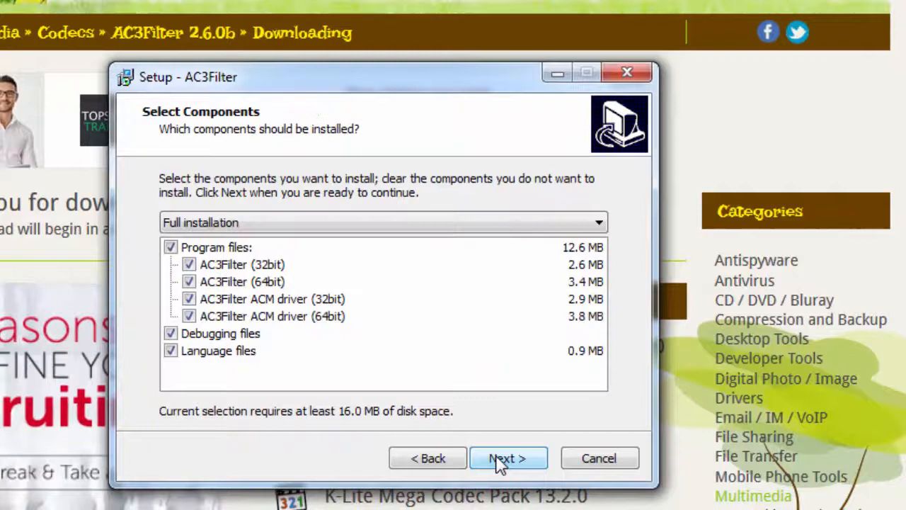
Install the full component set with default shortcuts, choosing to restart later, and finish.
click(501, 460)
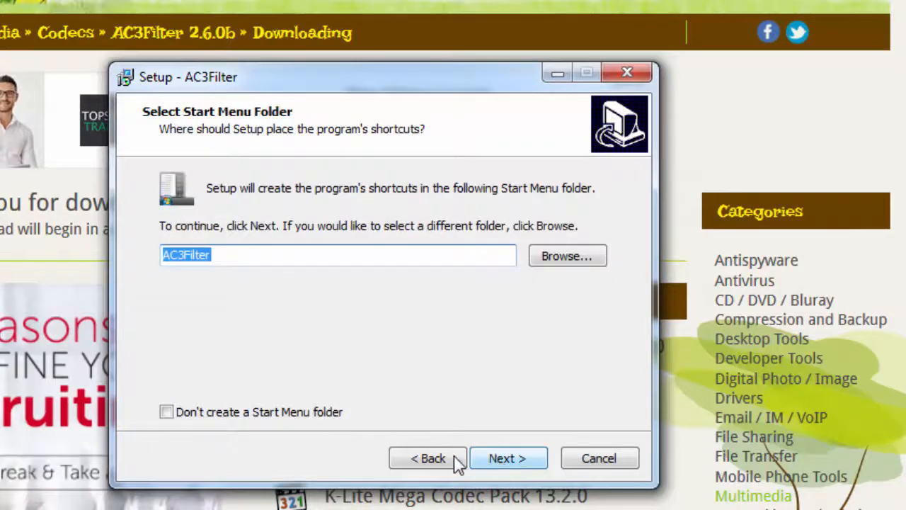
key(Return)
click(487, 466)
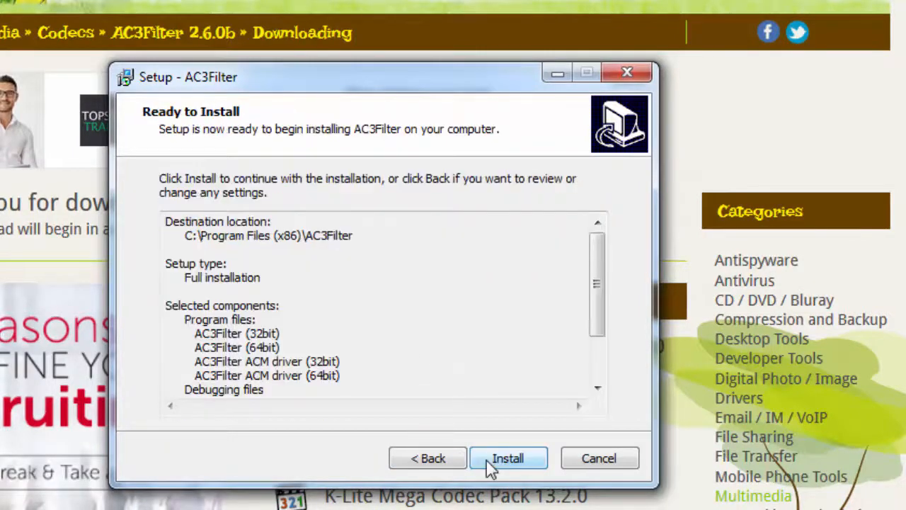
click(488, 460)
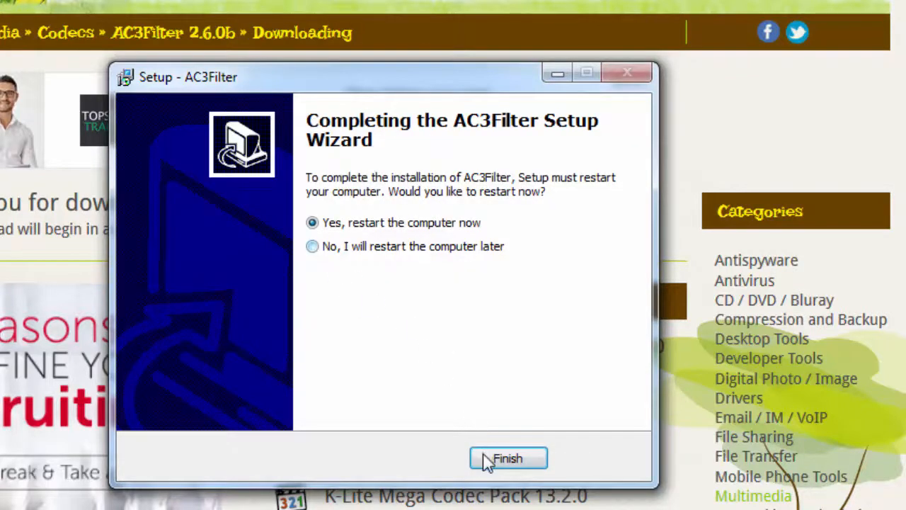
key(Down)
key(Return)
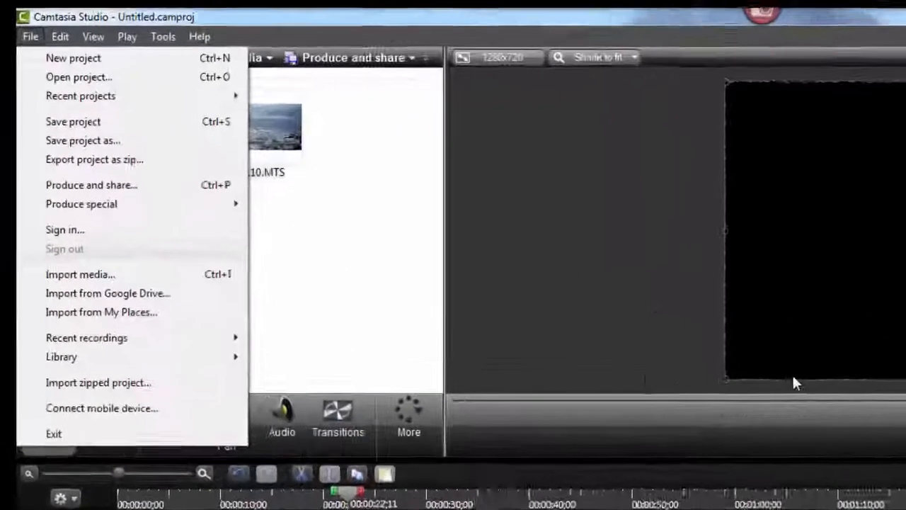
In the import browser, view clip 00112's properties confirming it is an MTS file.
key(ctrl+o)
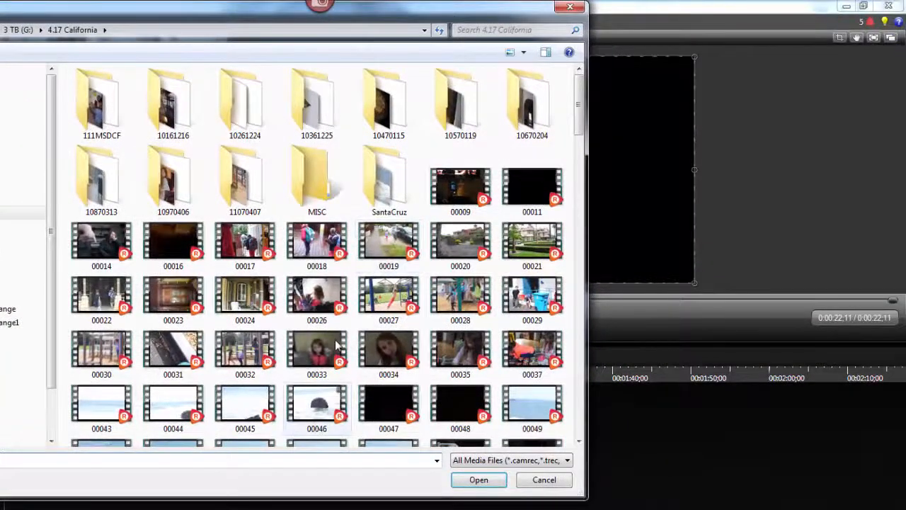
scroll(337, 345, down, 10)
scroll(337, 345, up, 5)
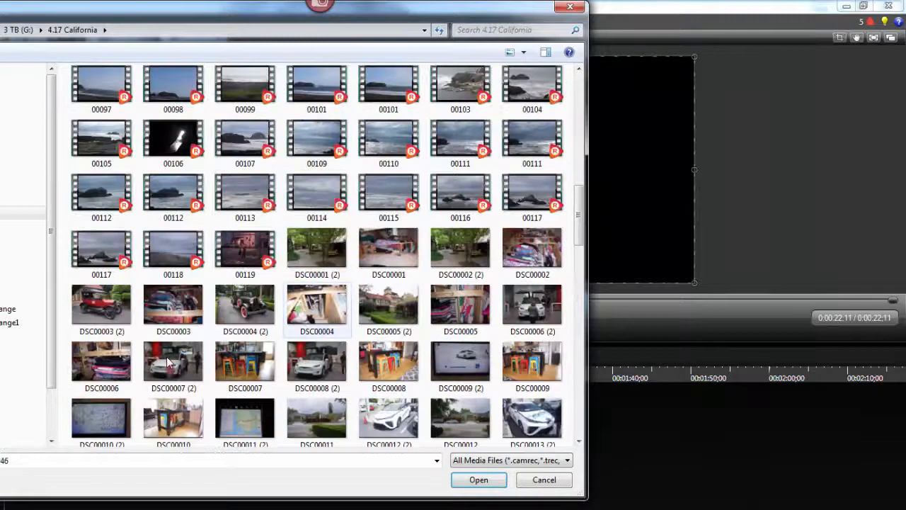
scroll(169, 362, up, 3)
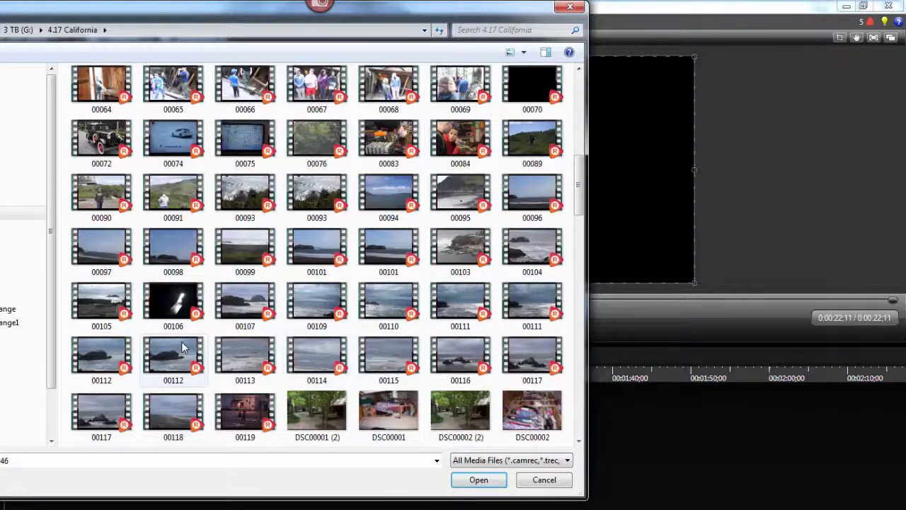
right_click(182, 342)
click(202, 344)
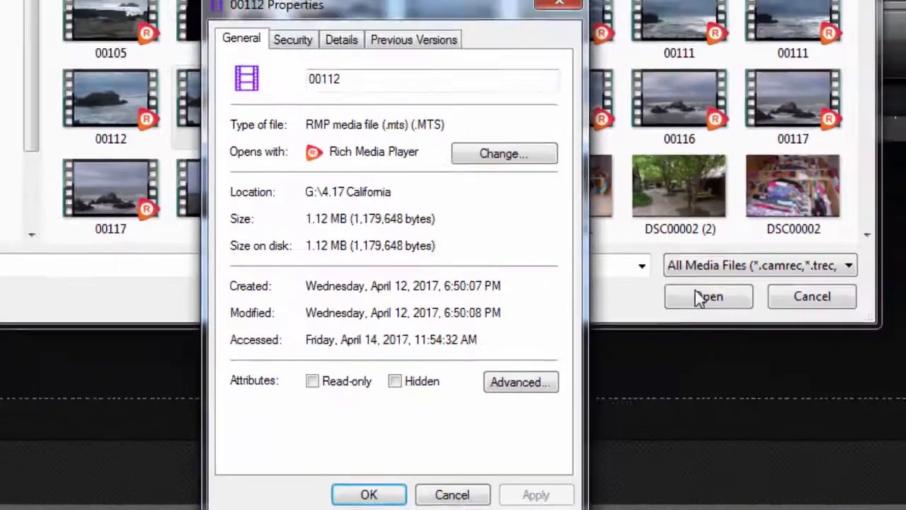
key(Return)
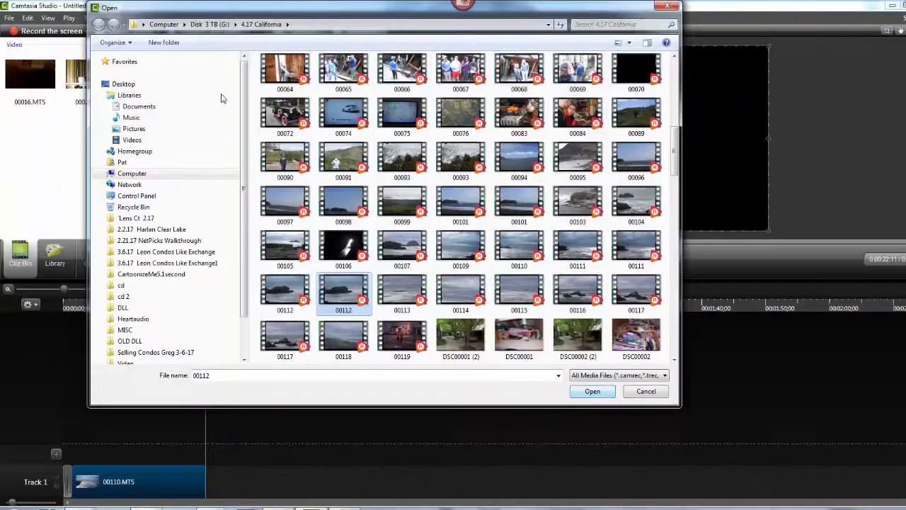
Import 00112.MTS into the clip bin as the fourth 1920 x 1080 clip.
key(Return)
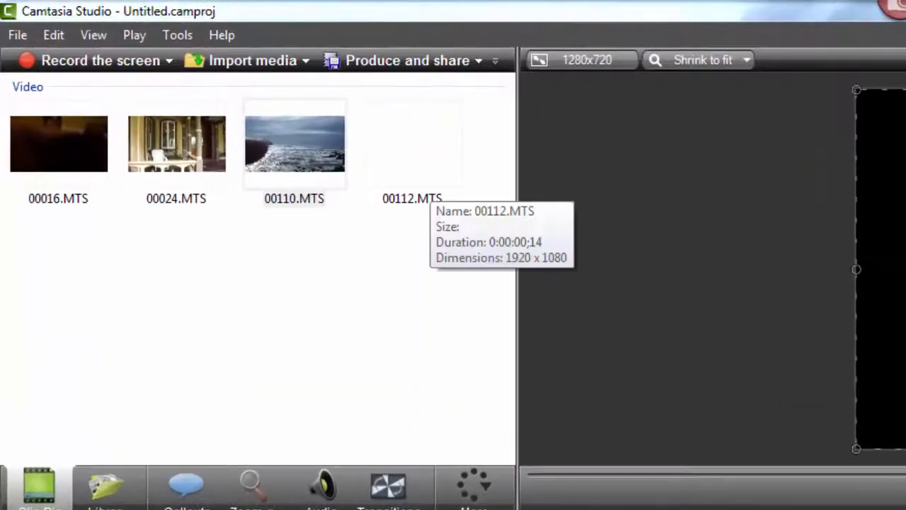